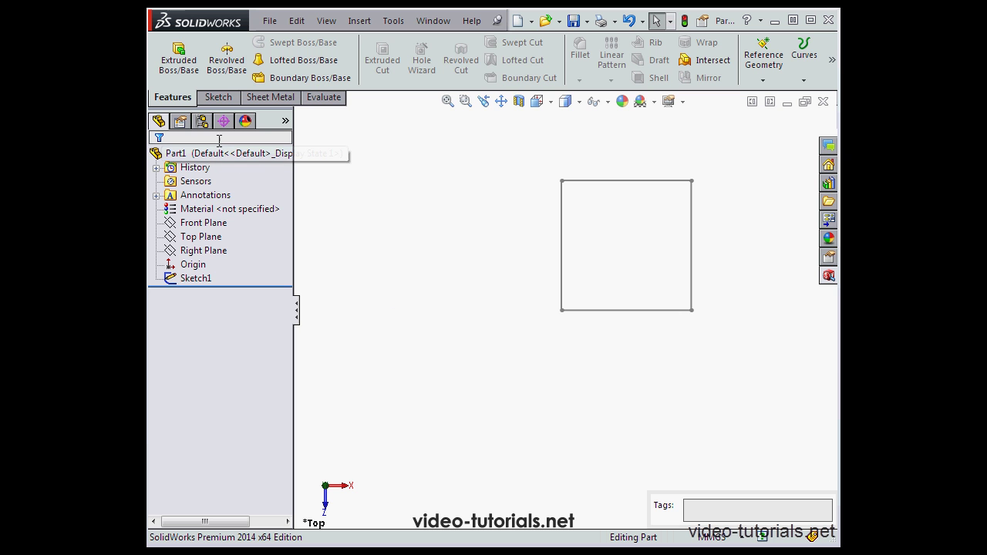
Filter the feature tree by 'My' to inspect Sketch1's mytag tag, then clear the filter.
click(208, 136)
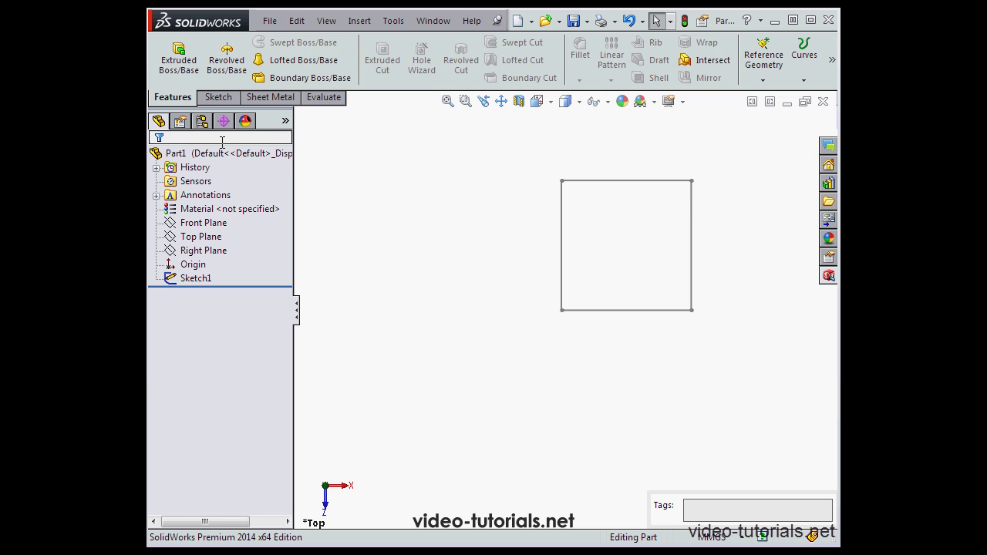
text(My)
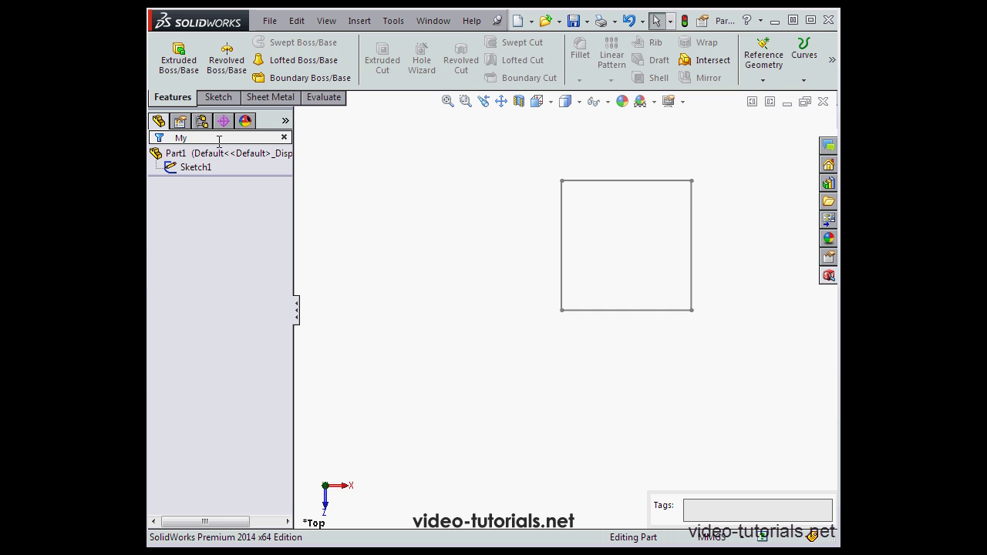
click(195, 167)
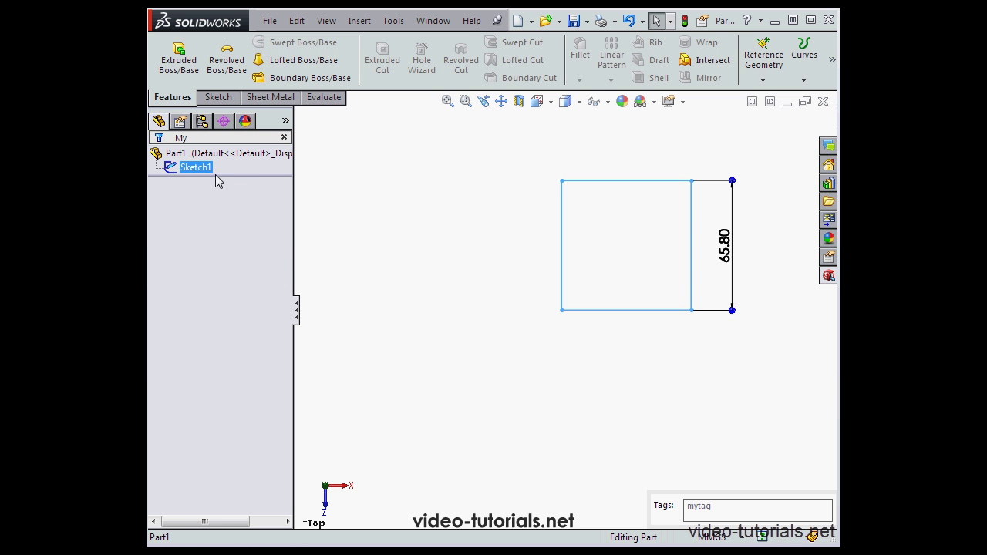
click(711, 507)
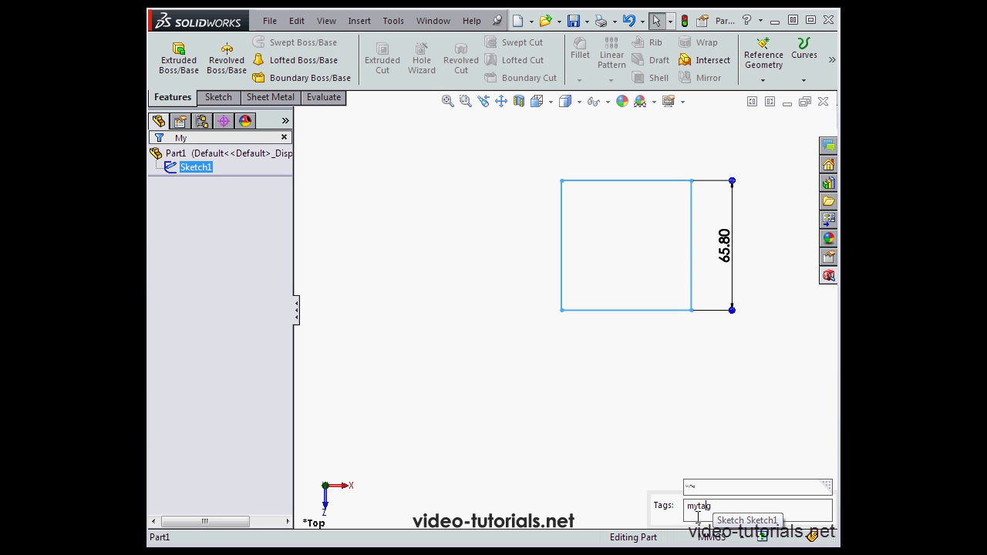
click(814, 539)
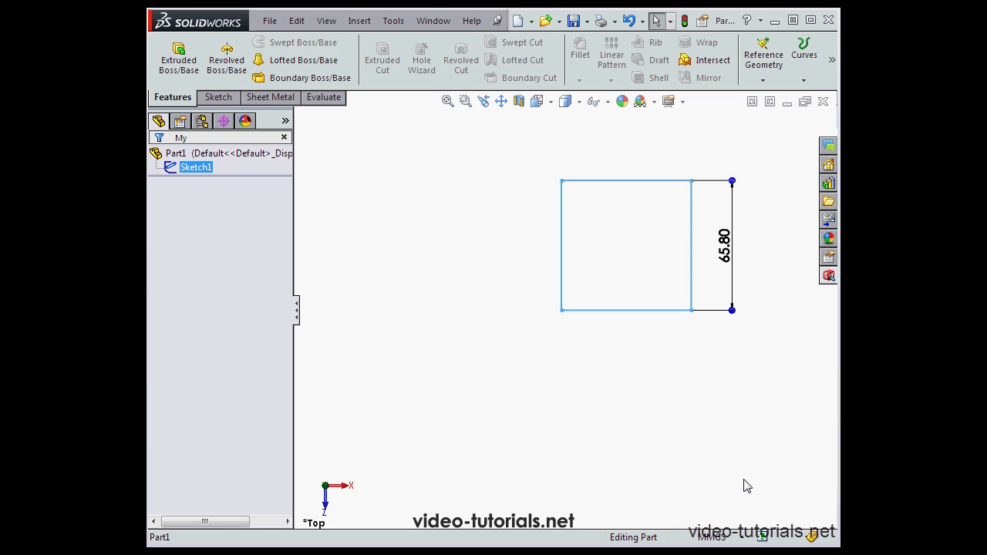
click(206, 137)
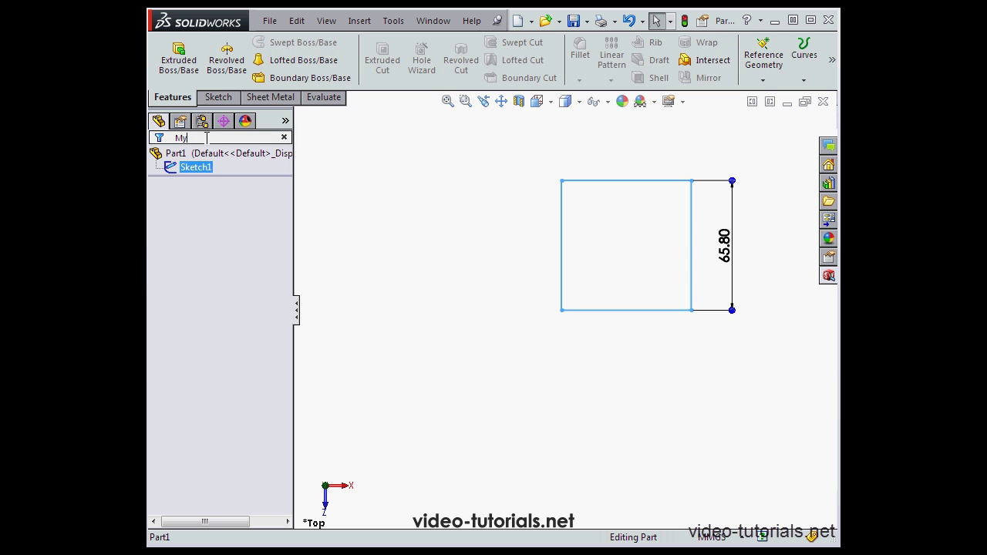
key(BackSpace)
key(BackSpace)
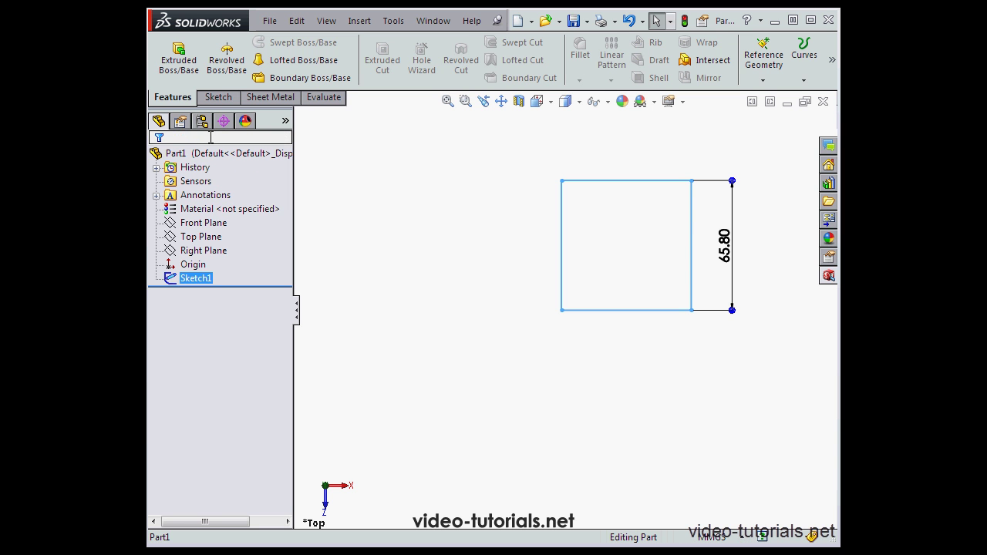
click(355, 237)
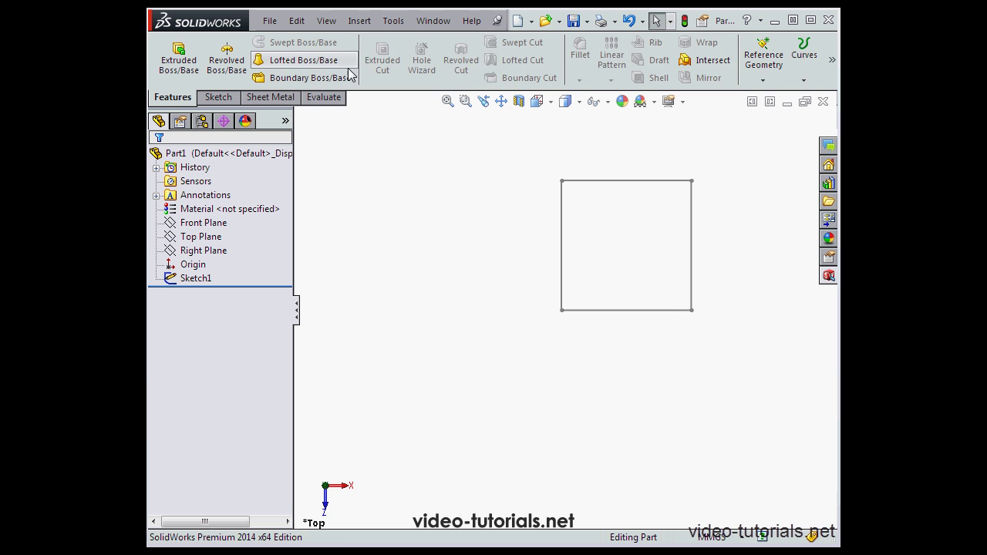
Turn off the Status Bar from the View menu, then recheck the menu and close it.
click(327, 21)
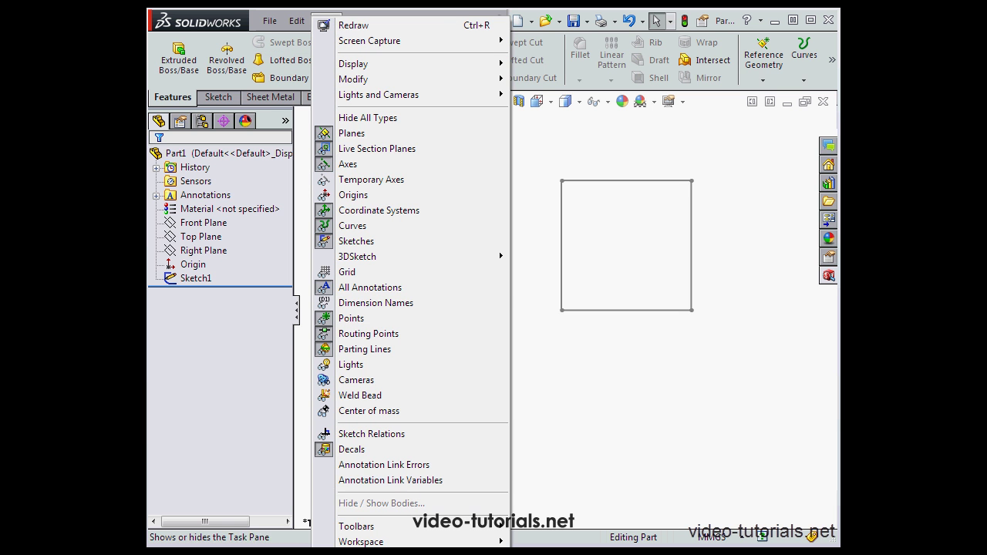
click(361, 551)
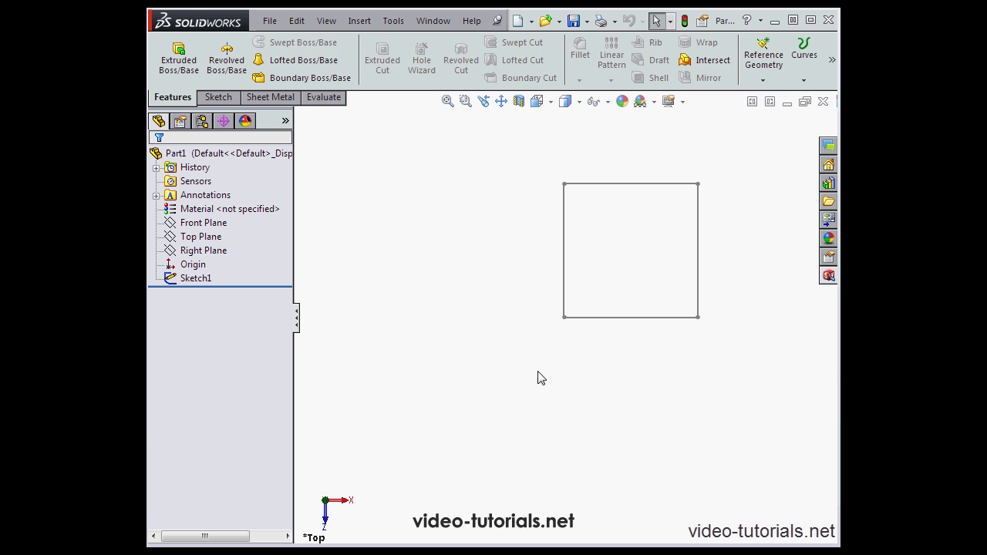
click(326, 21)
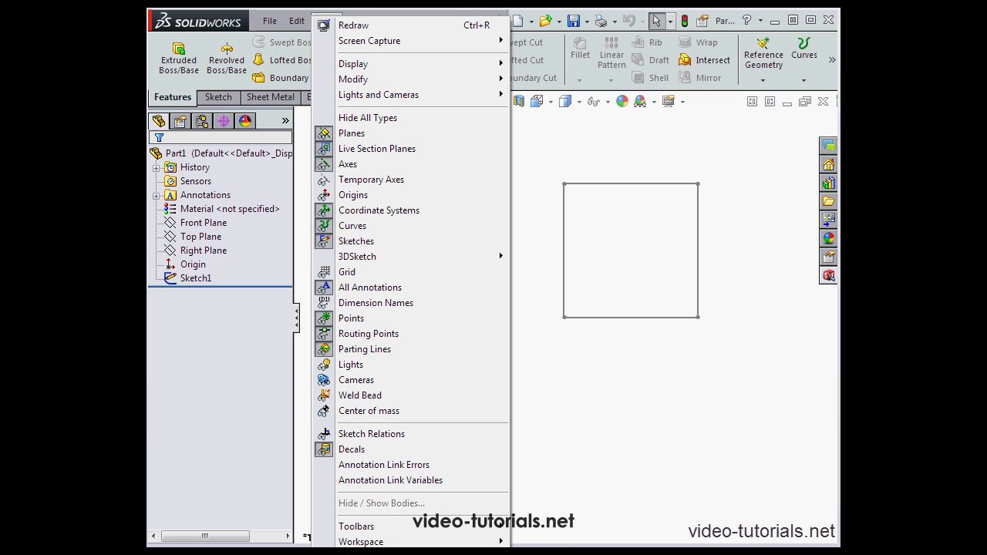
click(559, 452)
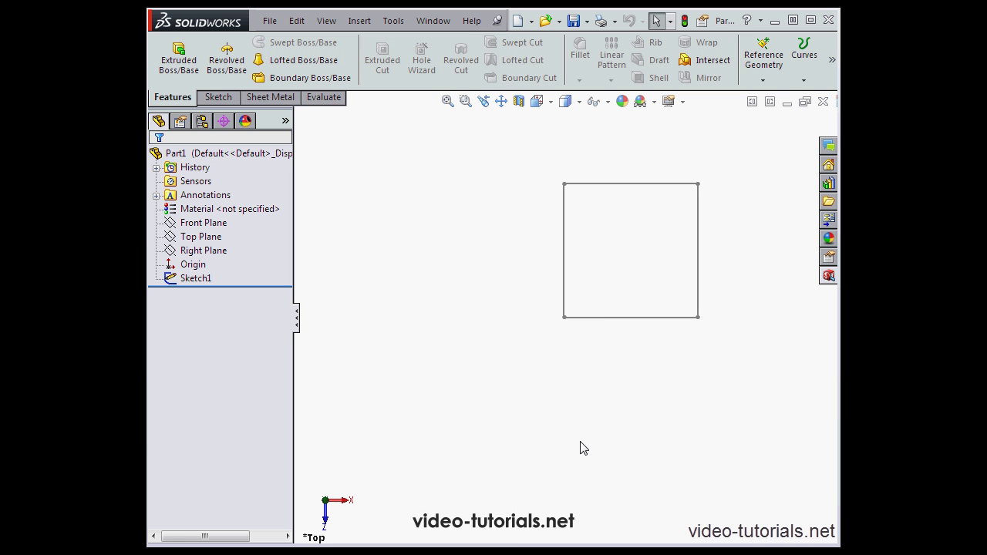
Preview the graphics area's right-click context menu, then dismiss it.
right_click(404, 239)
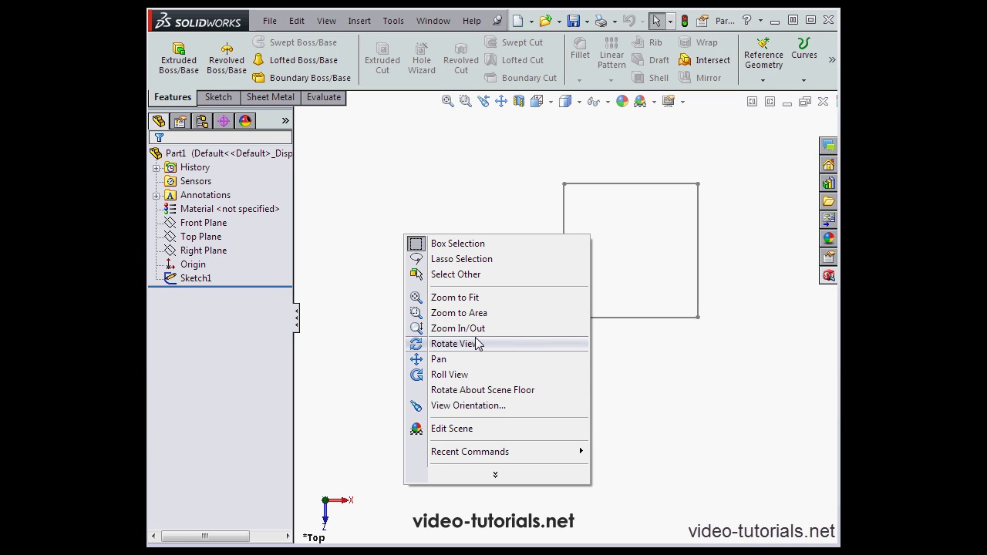
click(373, 305)
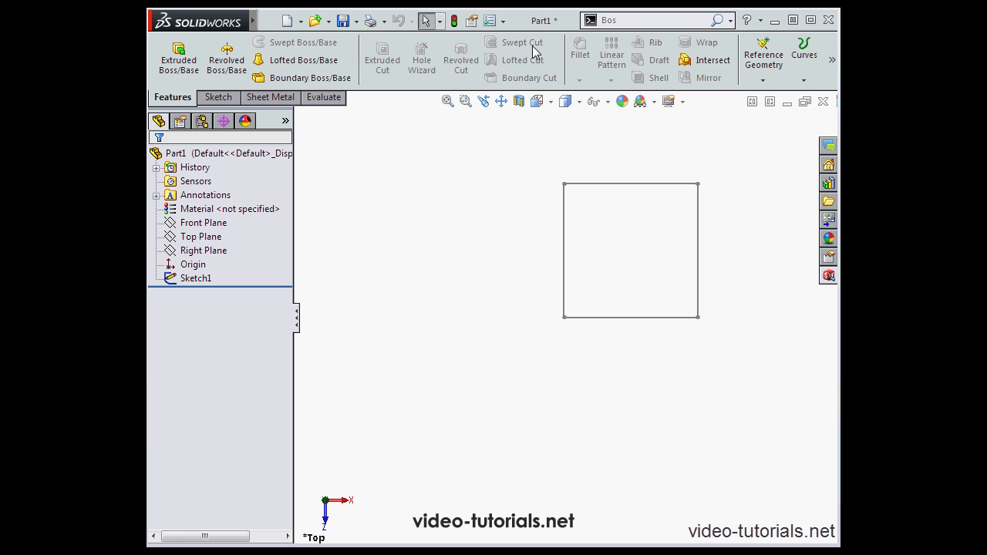
Check the MMGS units in Document Properties and the General system options, then close Options.
click(505, 23)
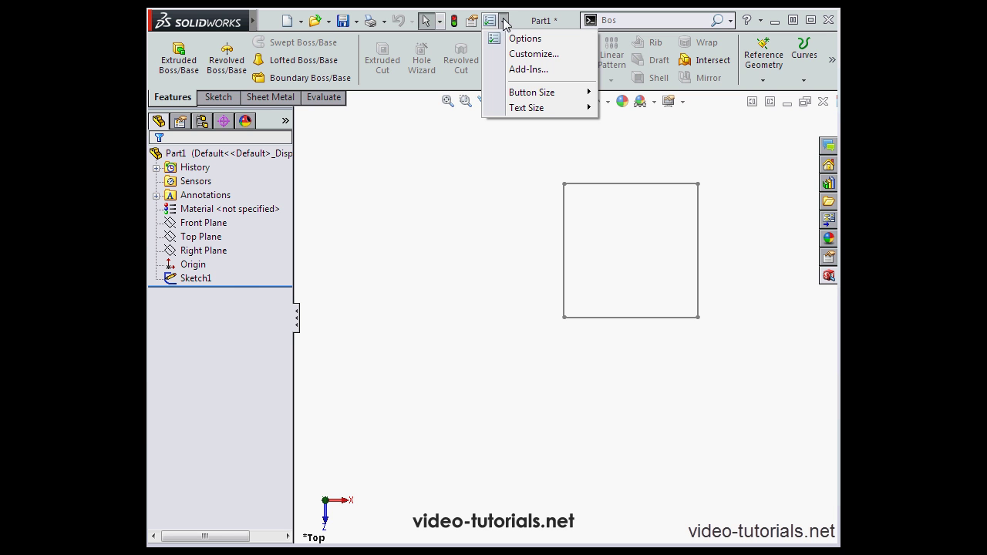
click(511, 38)
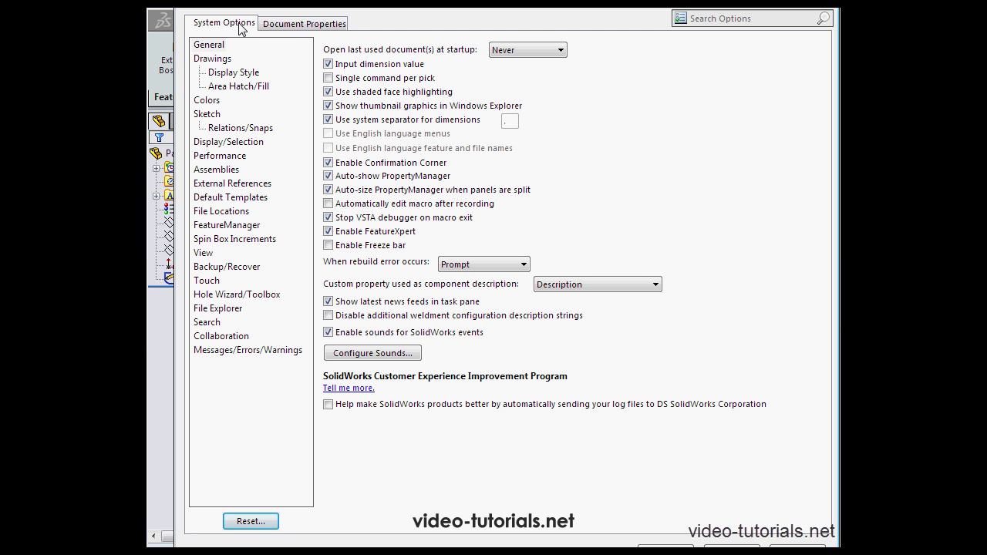
click(295, 24)
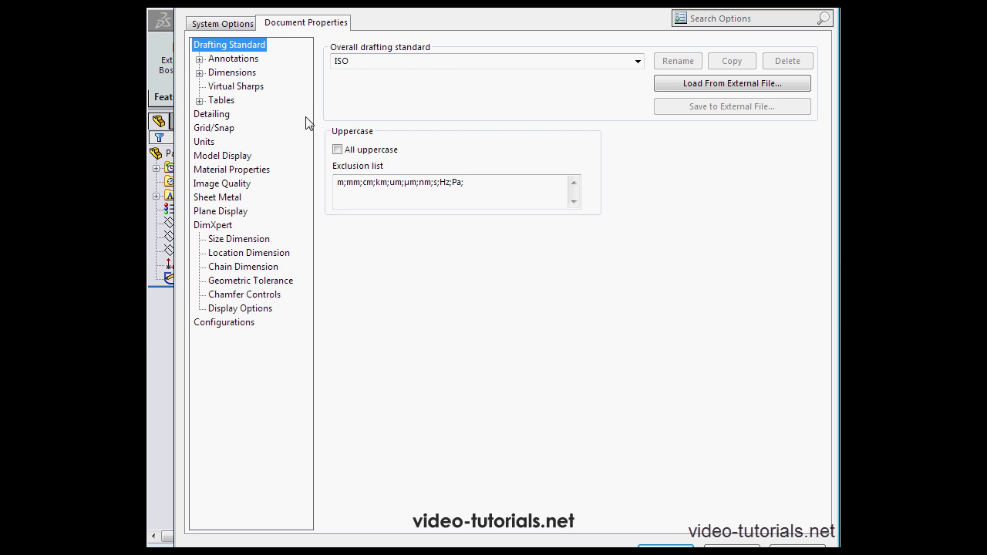
click(204, 144)
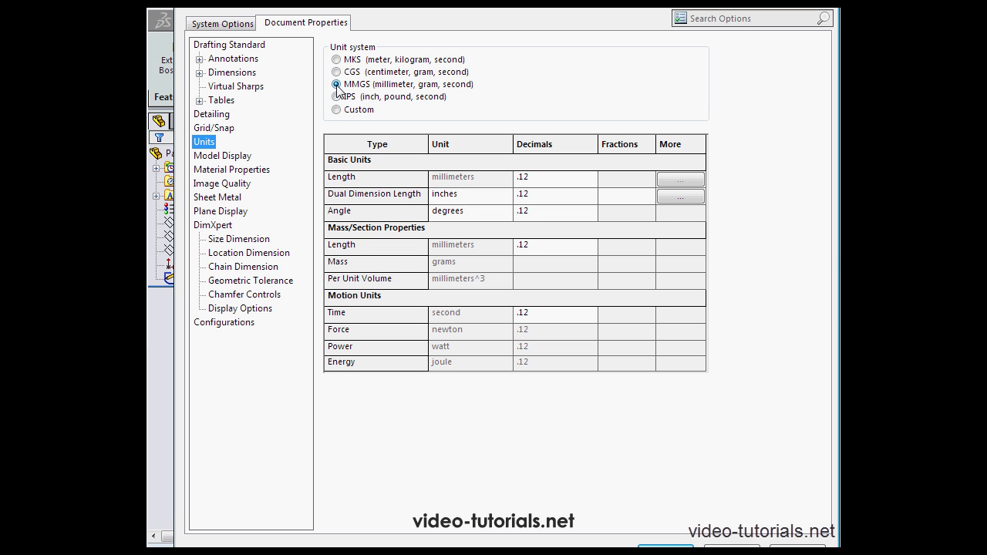
click(234, 27)
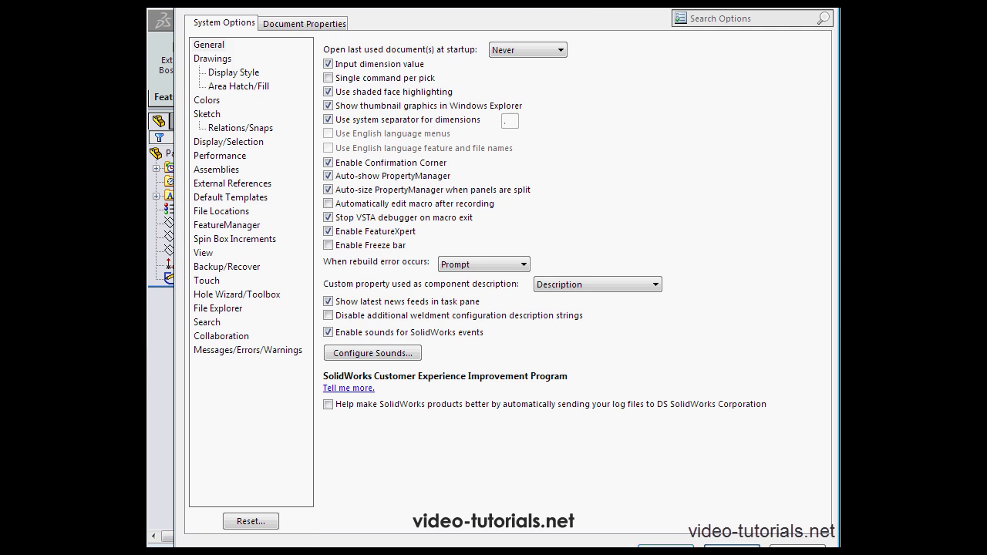
click(731, 549)
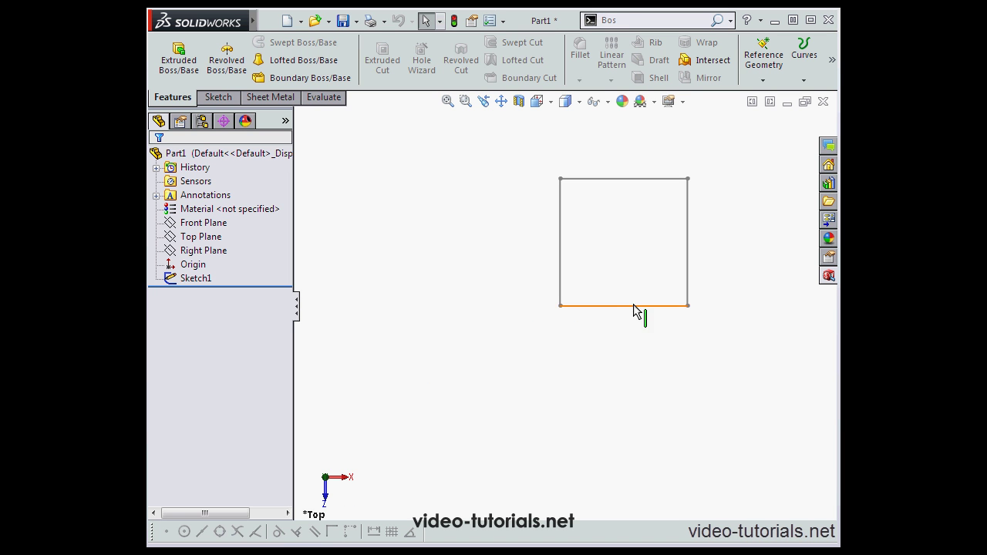
Bring the L-09.SLDPRT tire part to the front from the Window menu.
click(264, 20)
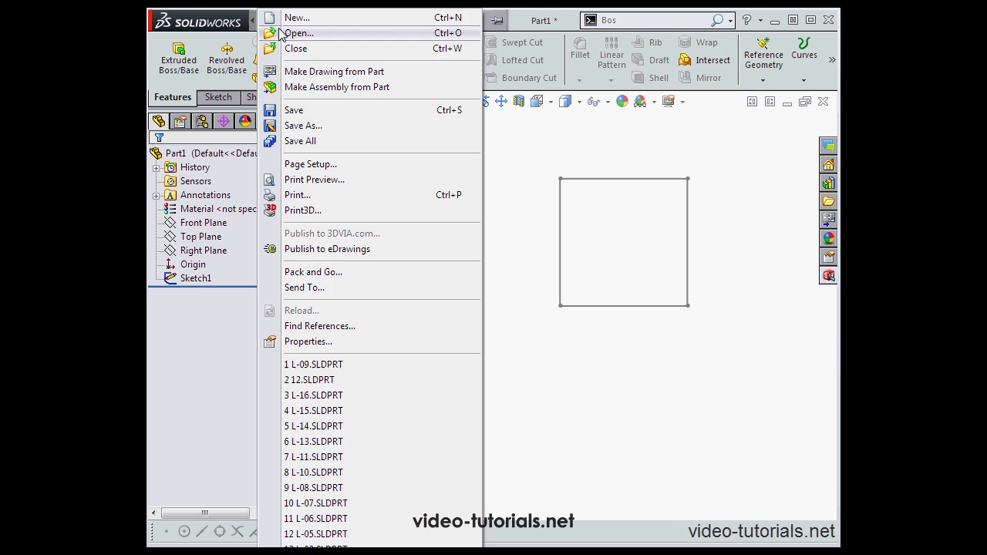
mouse_move(263, 20)
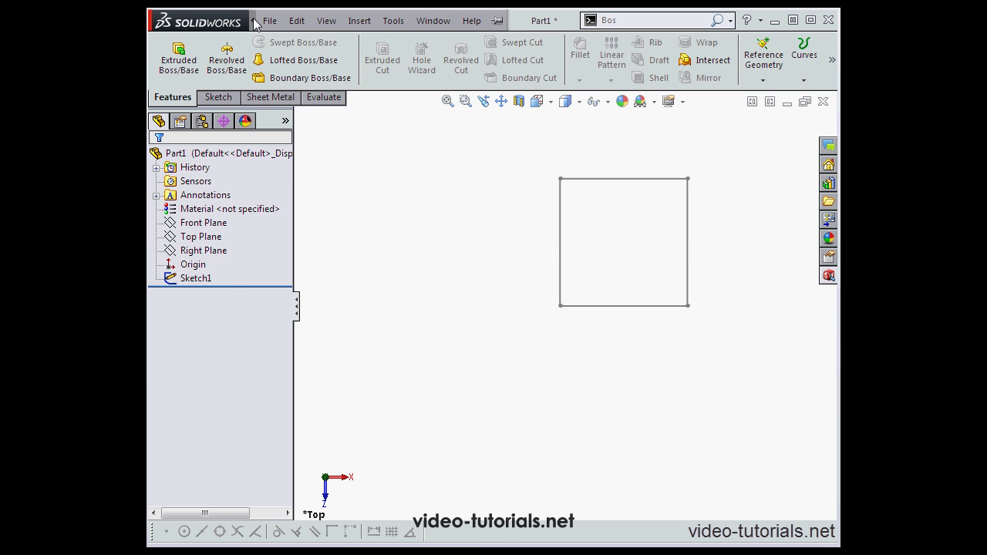
click(433, 21)
click(457, 195)
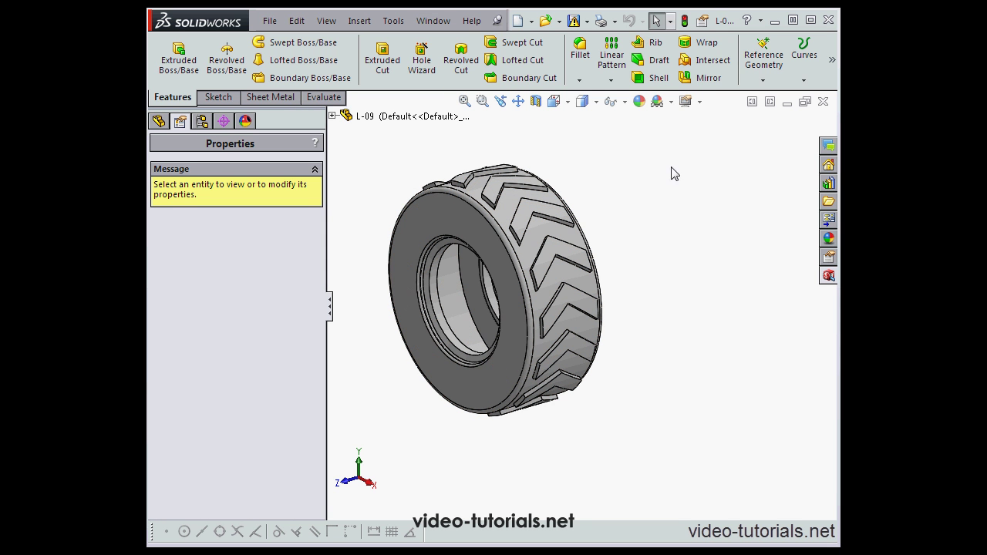
click(688, 101)
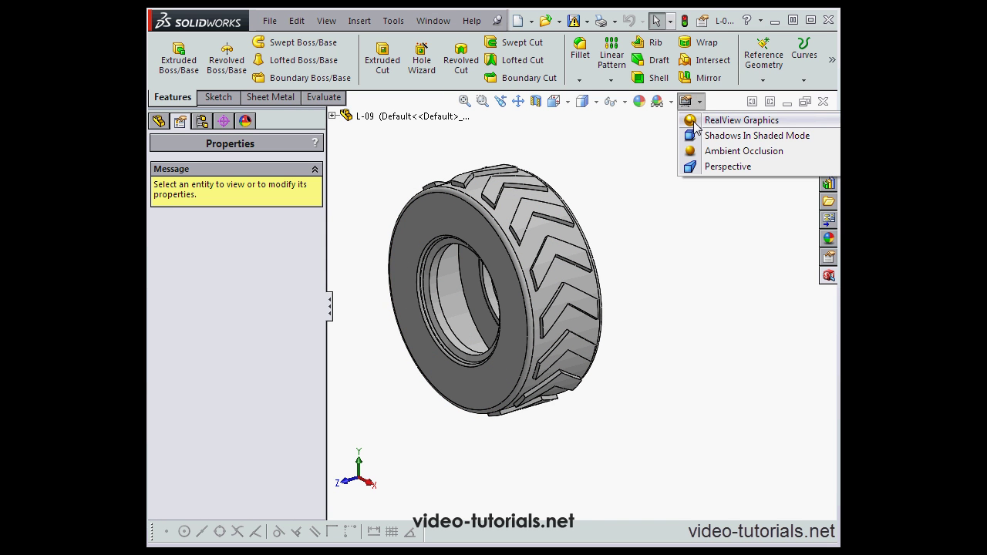
click(696, 121)
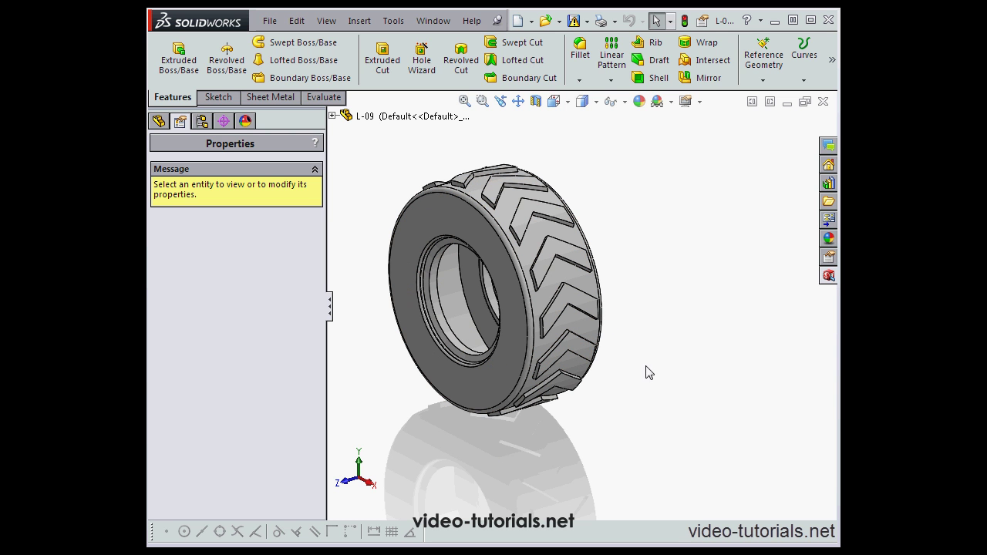
click(685, 101)
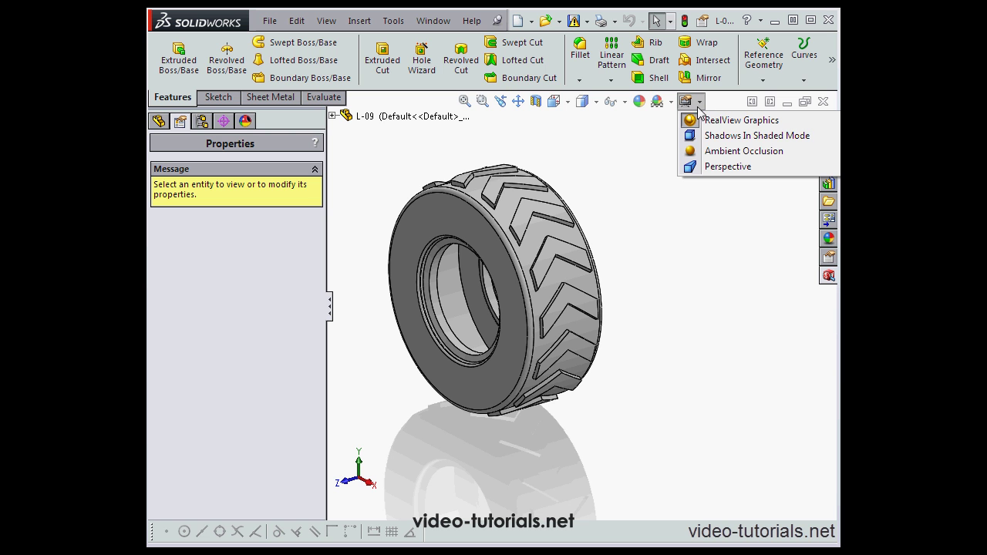
click(704, 152)
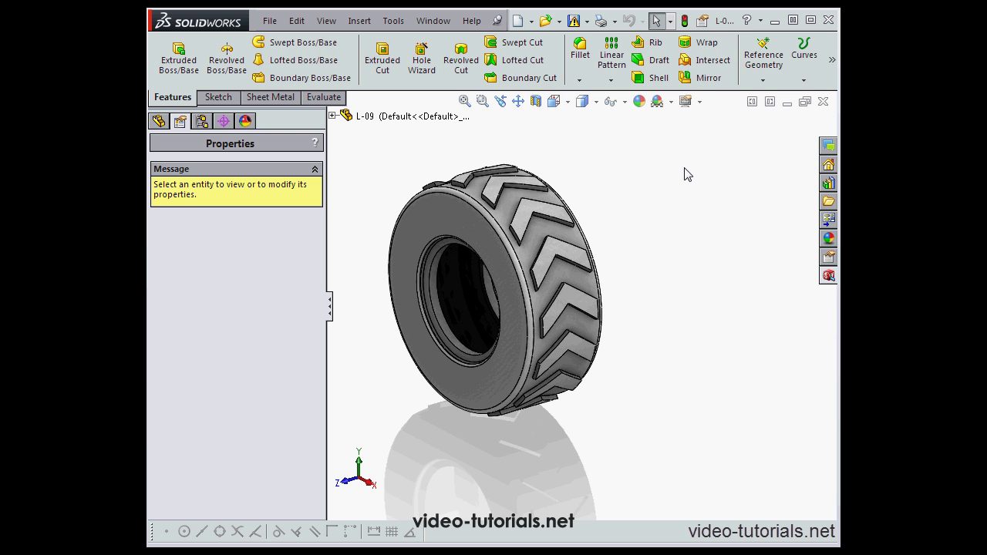
click(686, 101)
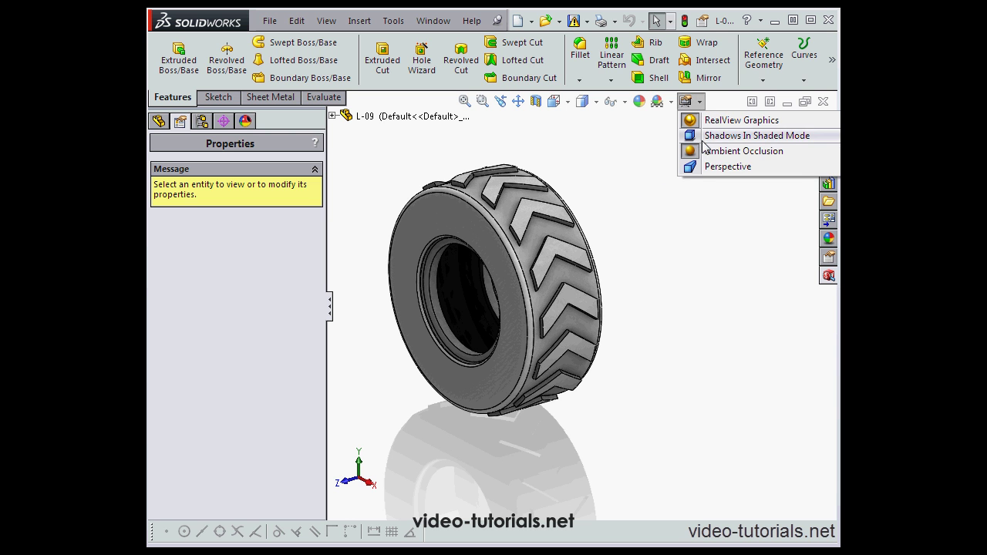
click(703, 137)
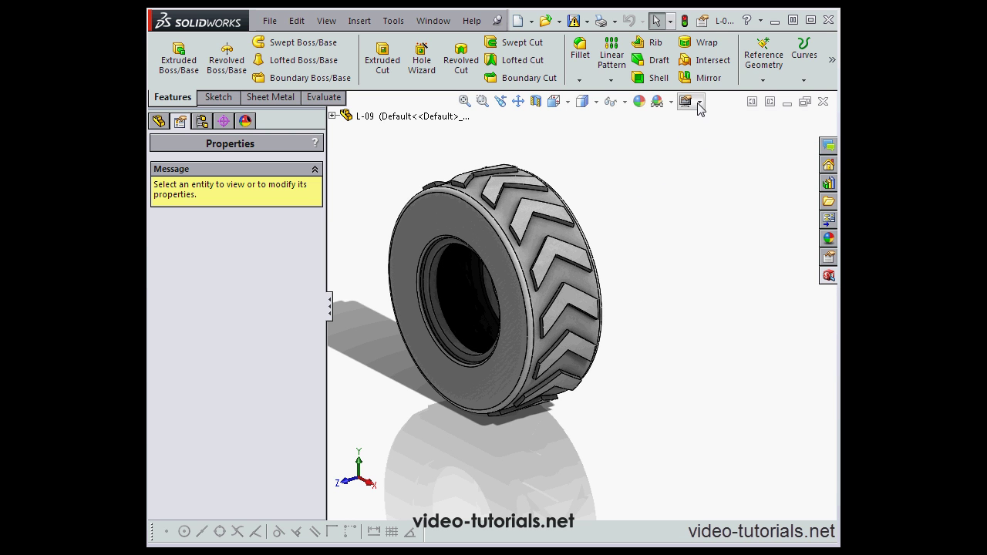
click(698, 105)
click(709, 166)
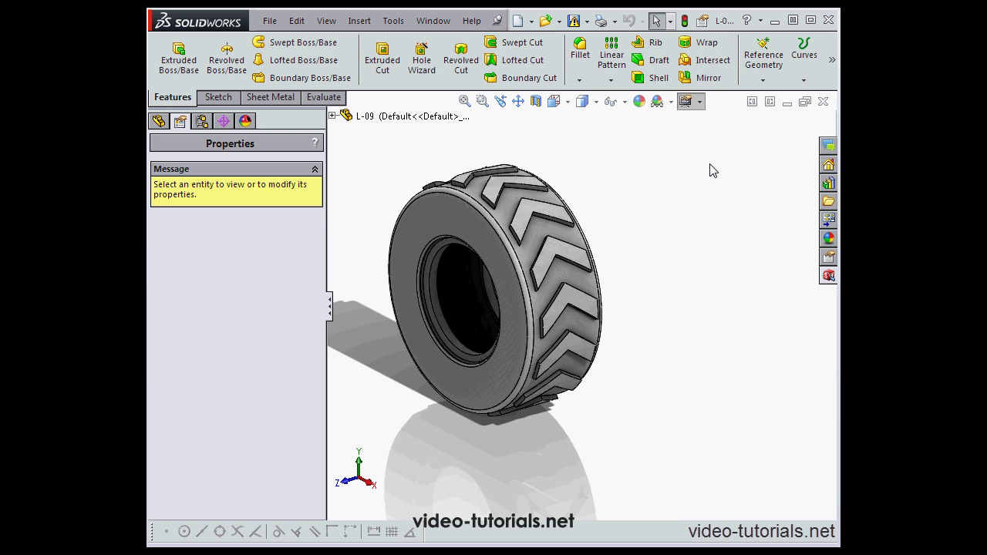
click(699, 106)
click(702, 122)
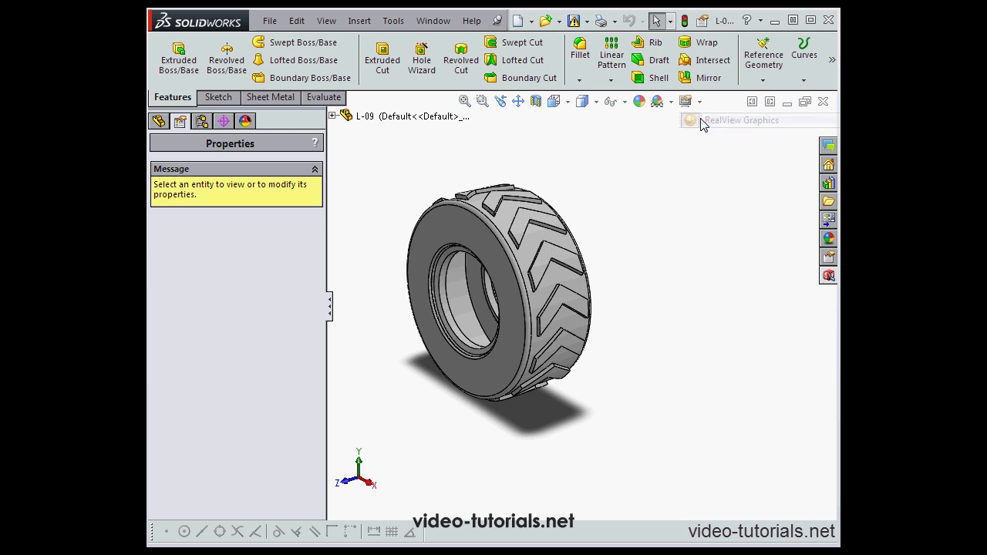
click(699, 101)
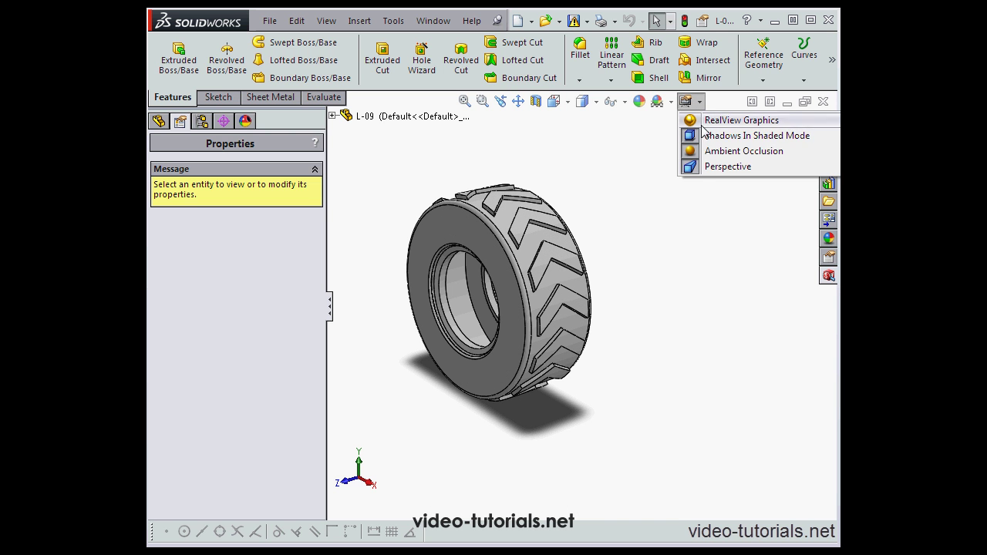
click(706, 152)
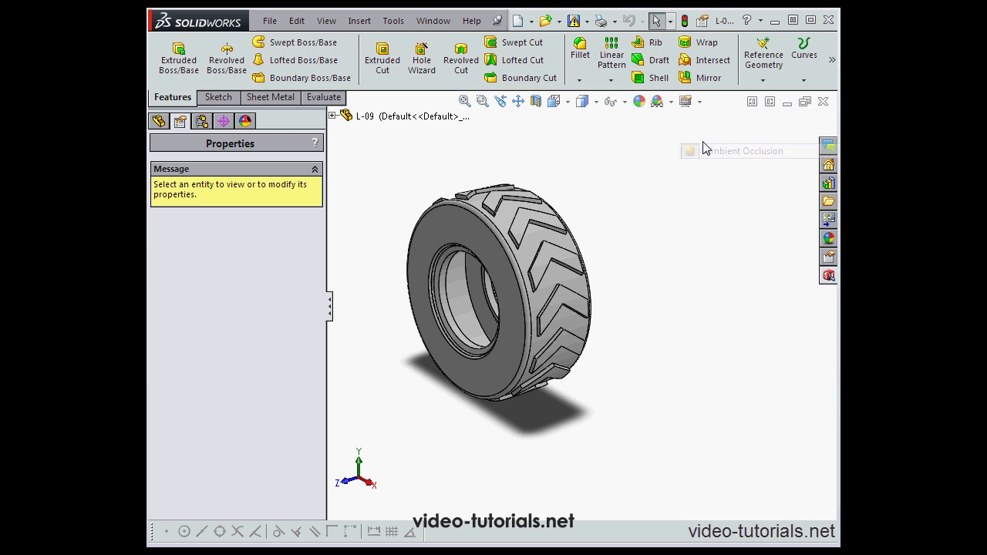
click(699, 102)
click(711, 137)
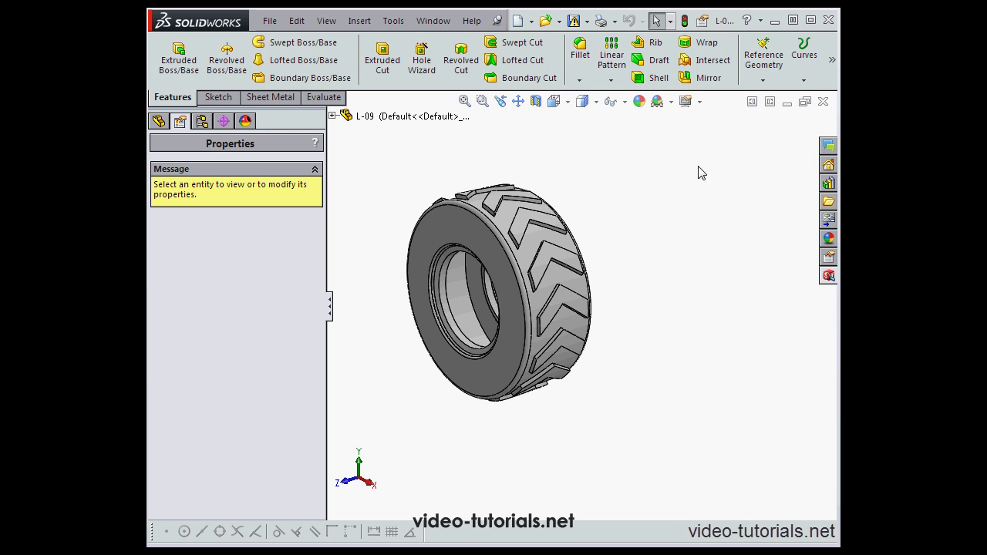
click(699, 101)
click(714, 167)
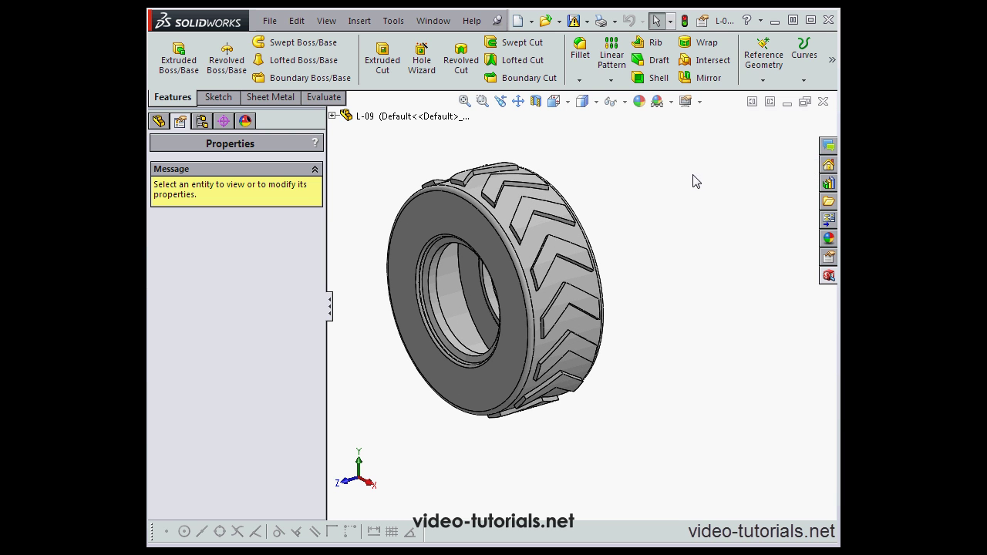